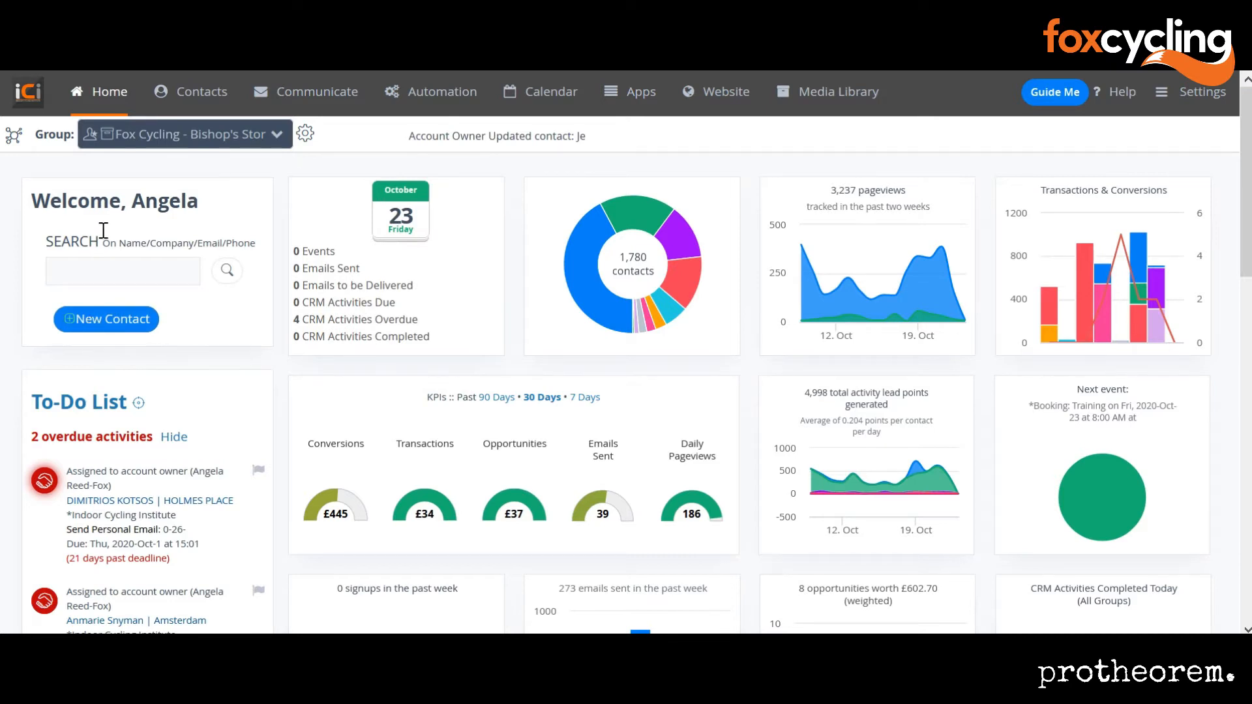
# Step: Begin a new contact with the person's first name, last name and e-mail address, then check the e-mail's spelling suggestions
pyautogui.moveTo(202, 99)
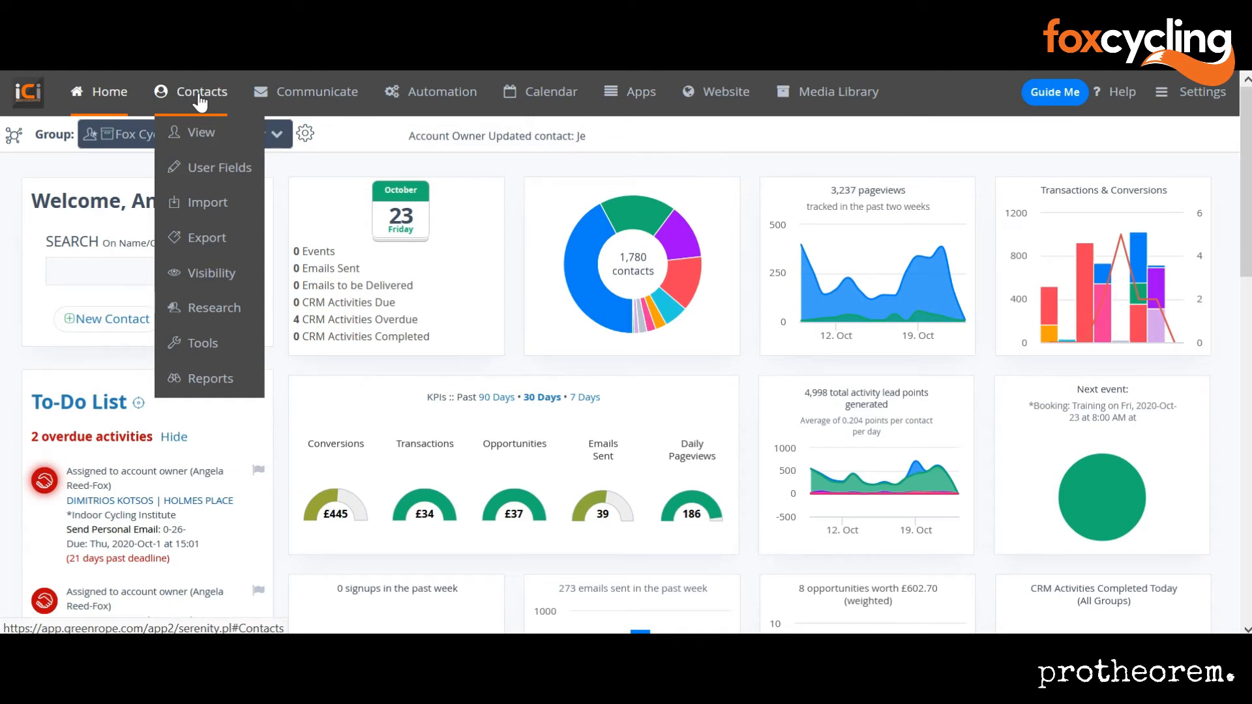
pyautogui.click(94, 318)
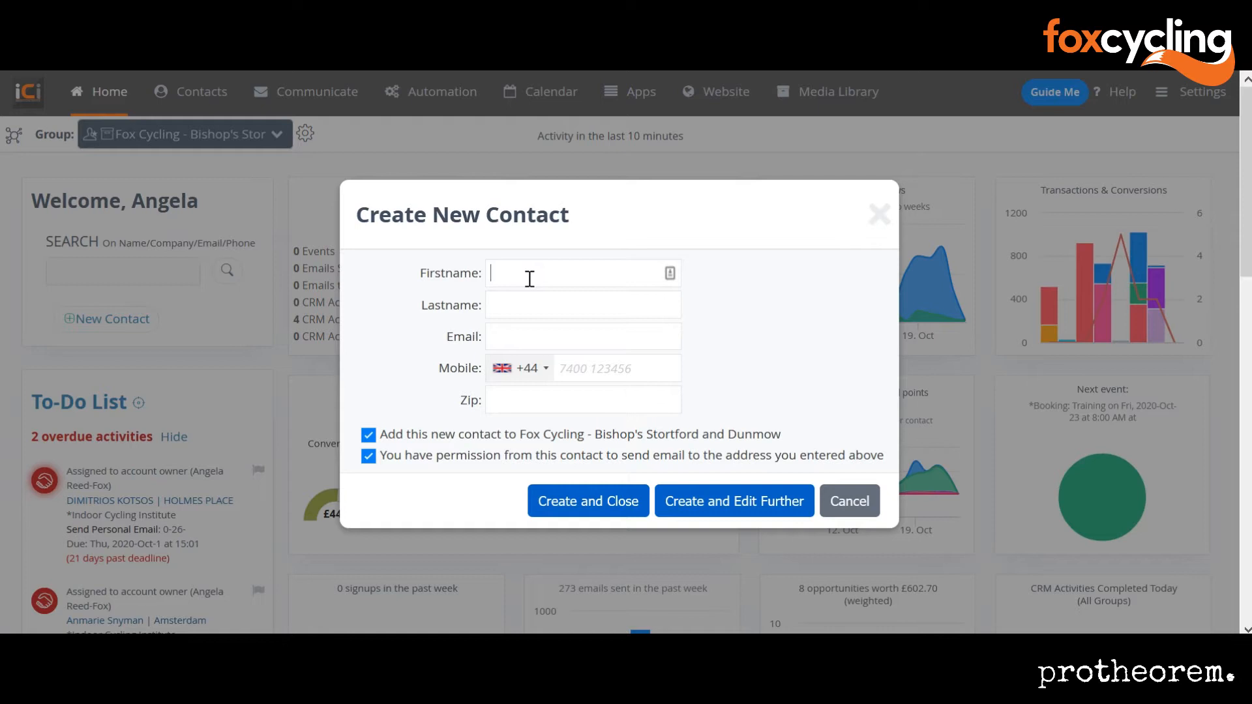
pyautogui.press('Tab')
pyautogui.press('Tab')
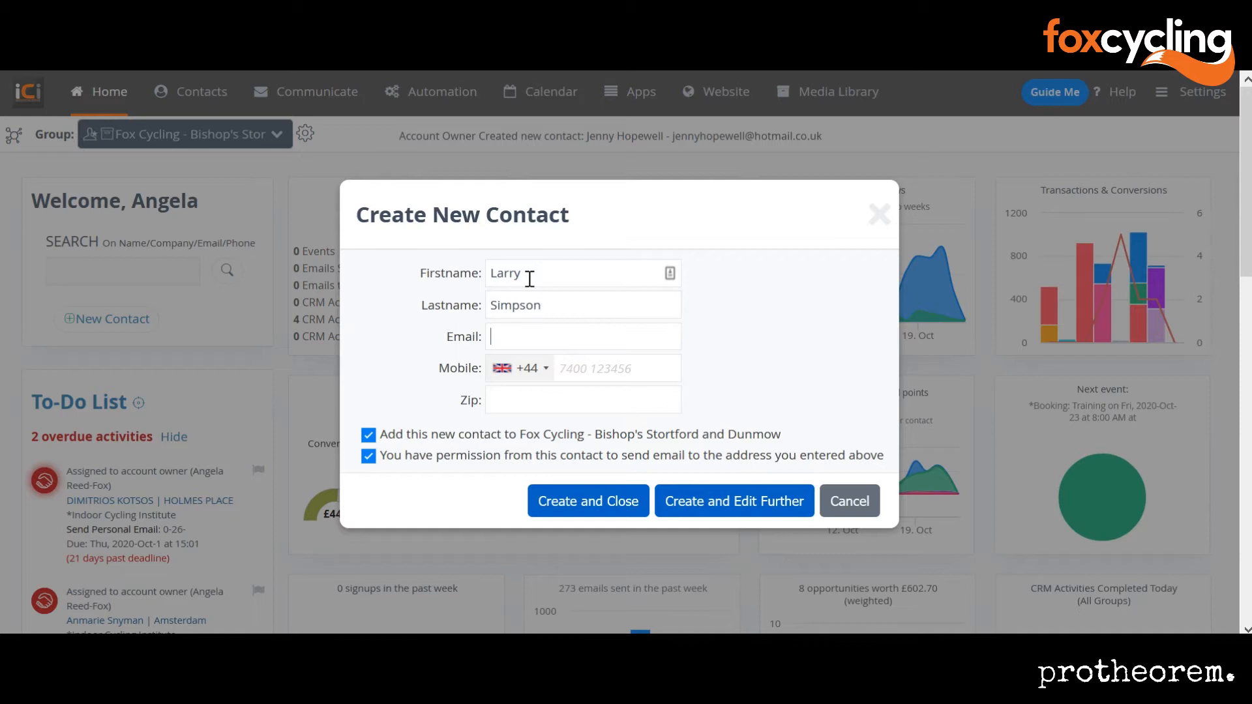
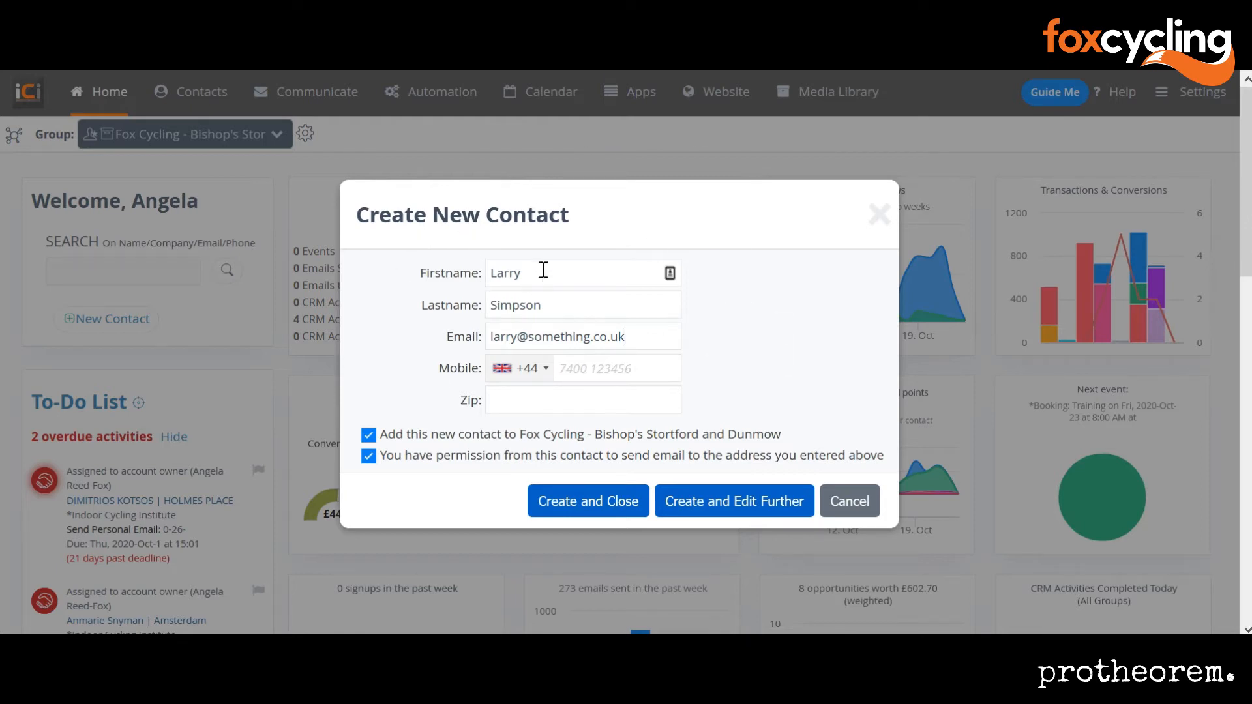
pyautogui.rightClick(511, 339)
pyautogui.click(689, 333)
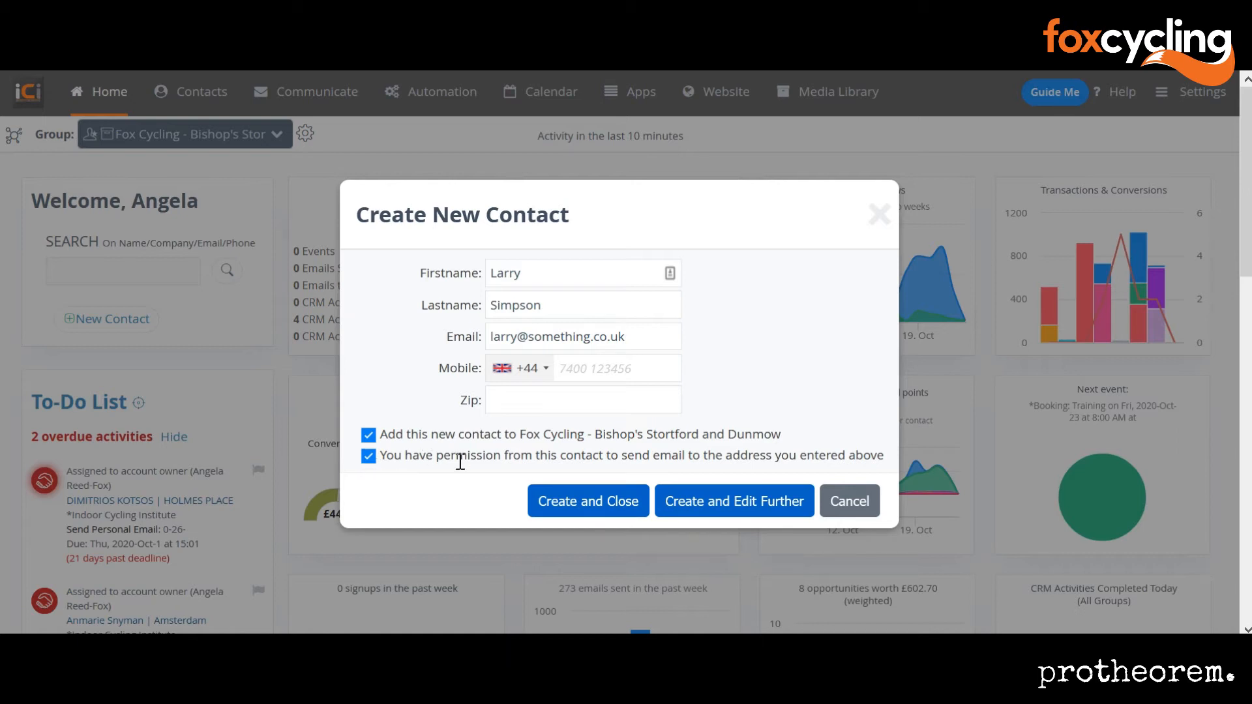
pyautogui.click(369, 437)
pyautogui.click(370, 437)
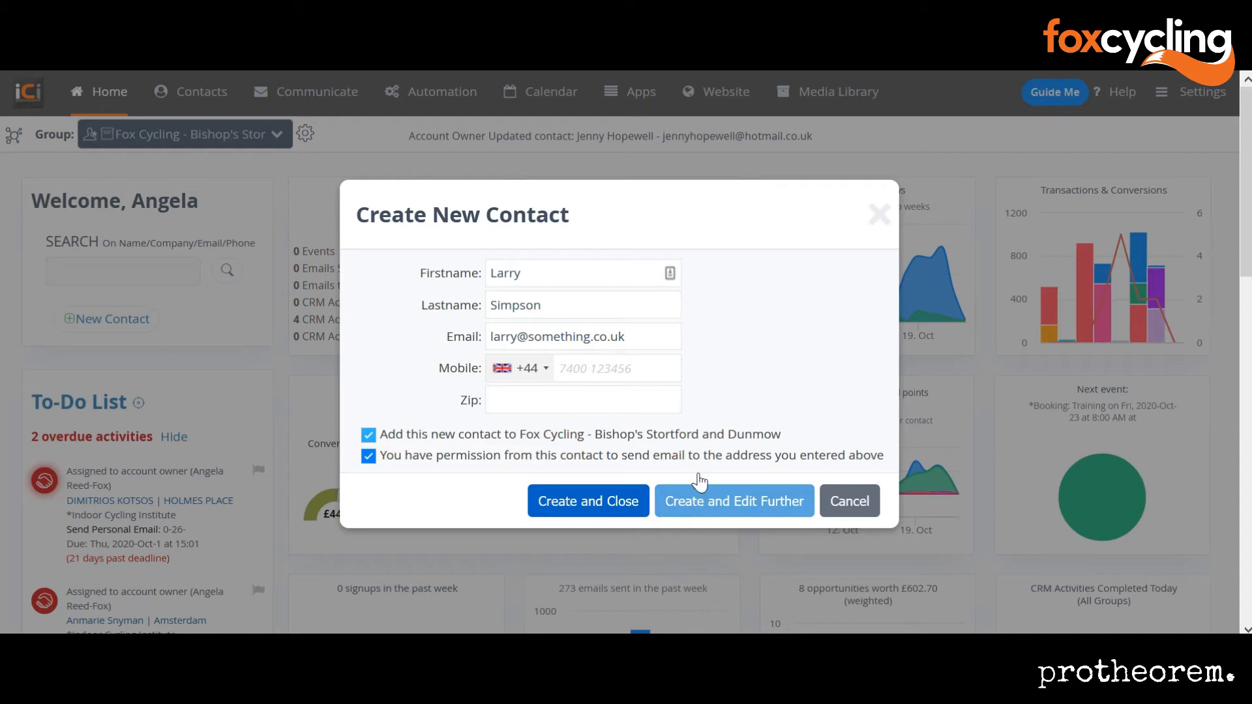
# Step: Save the contact with Create and Edit Further, then run Research Contact and acknowledge that no fields were updated
pyautogui.click(714, 509)
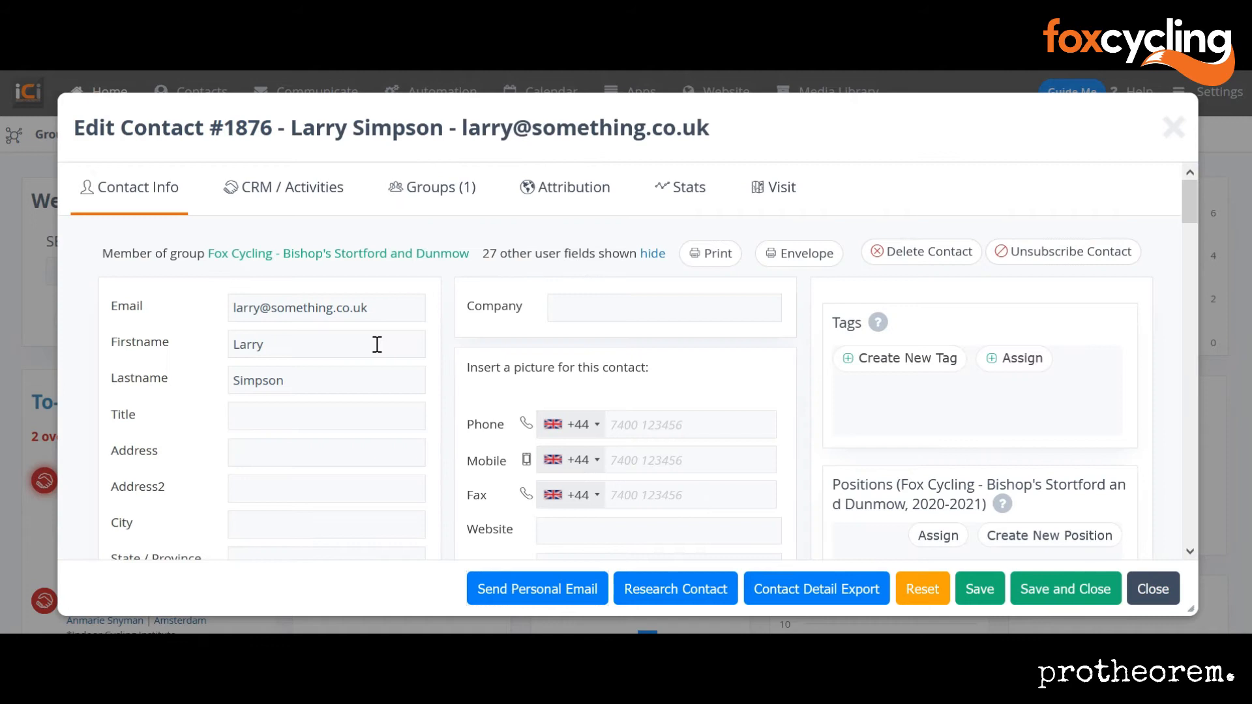
pyautogui.moveTo(1190, 195)
pyautogui.mouseDown()
pyautogui.moveTo(1193, 296)
pyautogui.moveTo(1173, 167)
pyautogui.moveTo(1174, 193)
pyautogui.mouseUp()
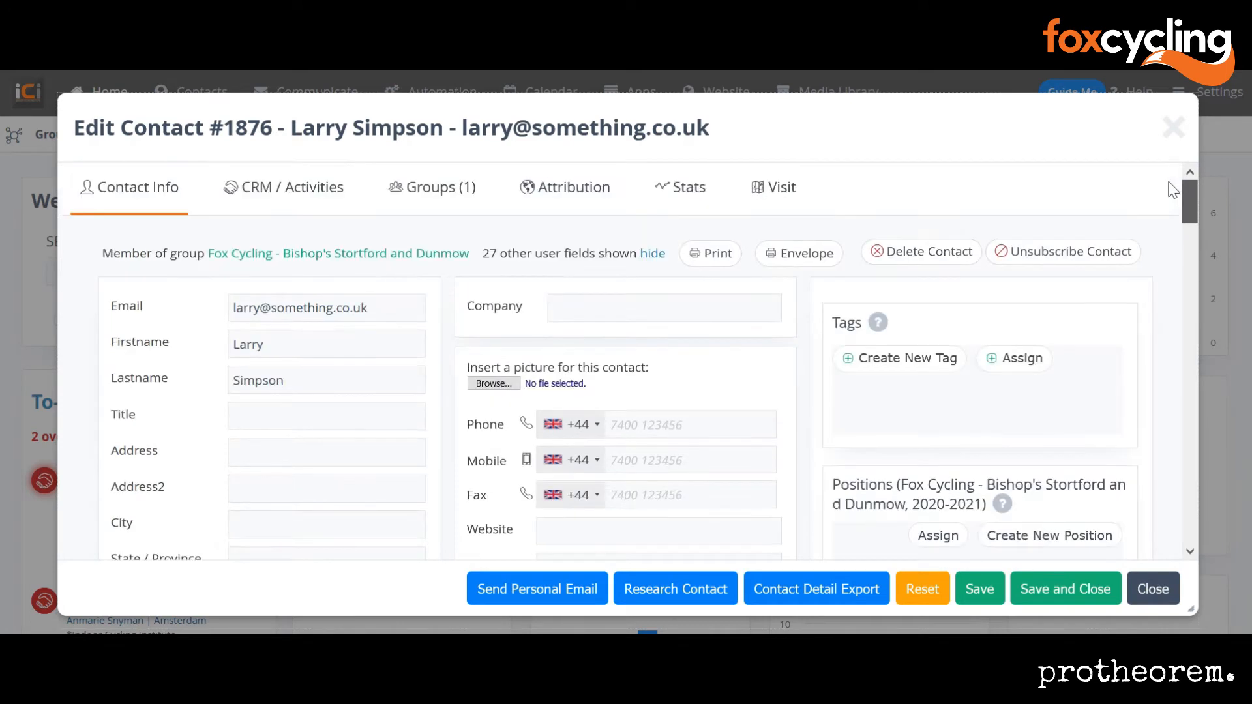
pyautogui.click(661, 590)
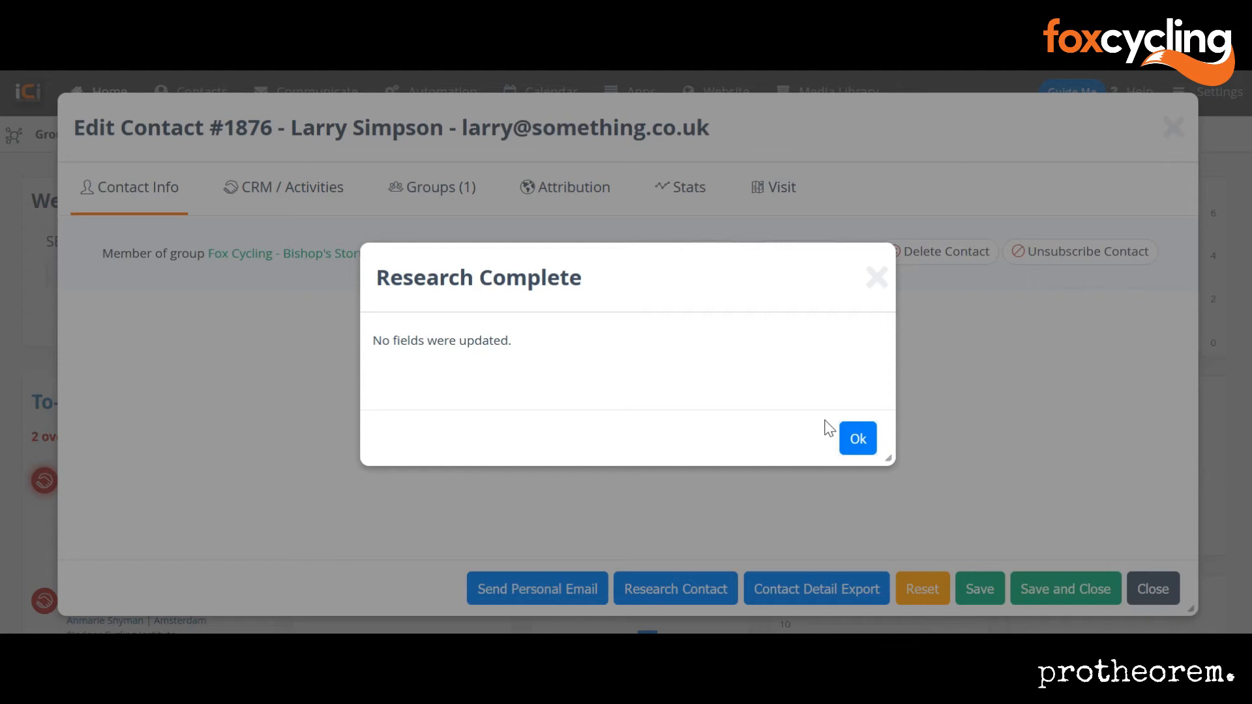
pyautogui.click(858, 444)
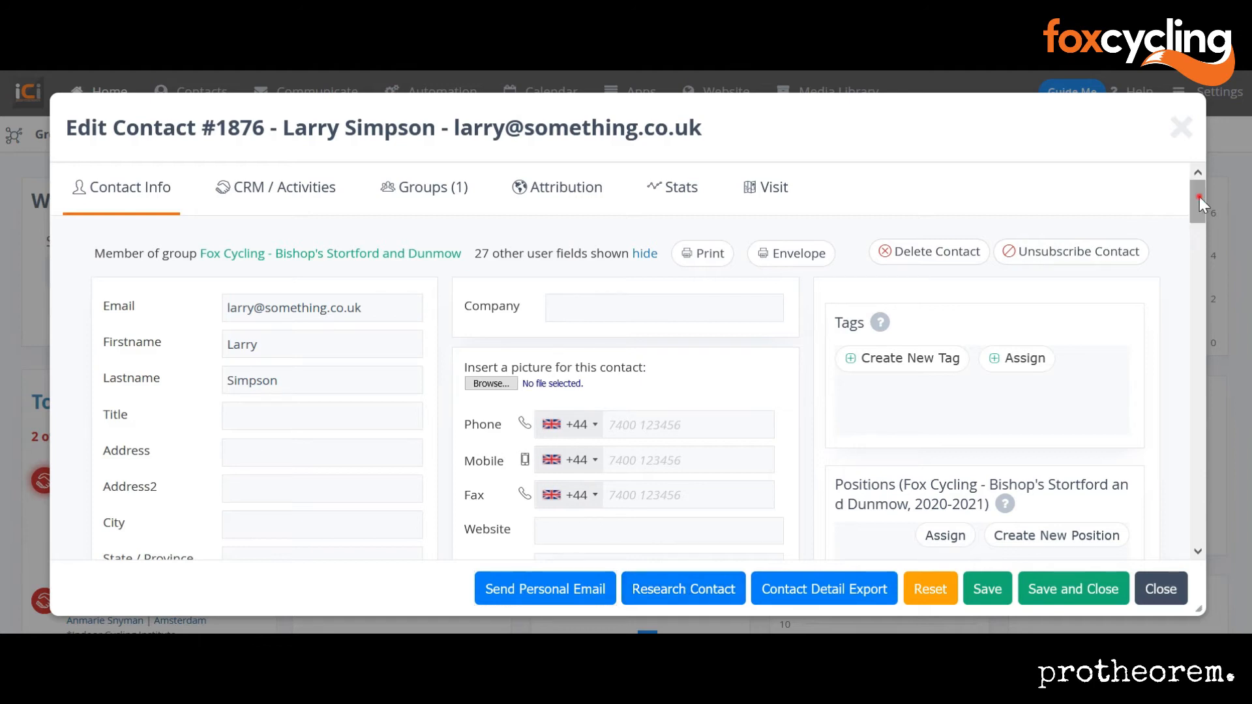
pyautogui.scroll(-1, 1200, 197)
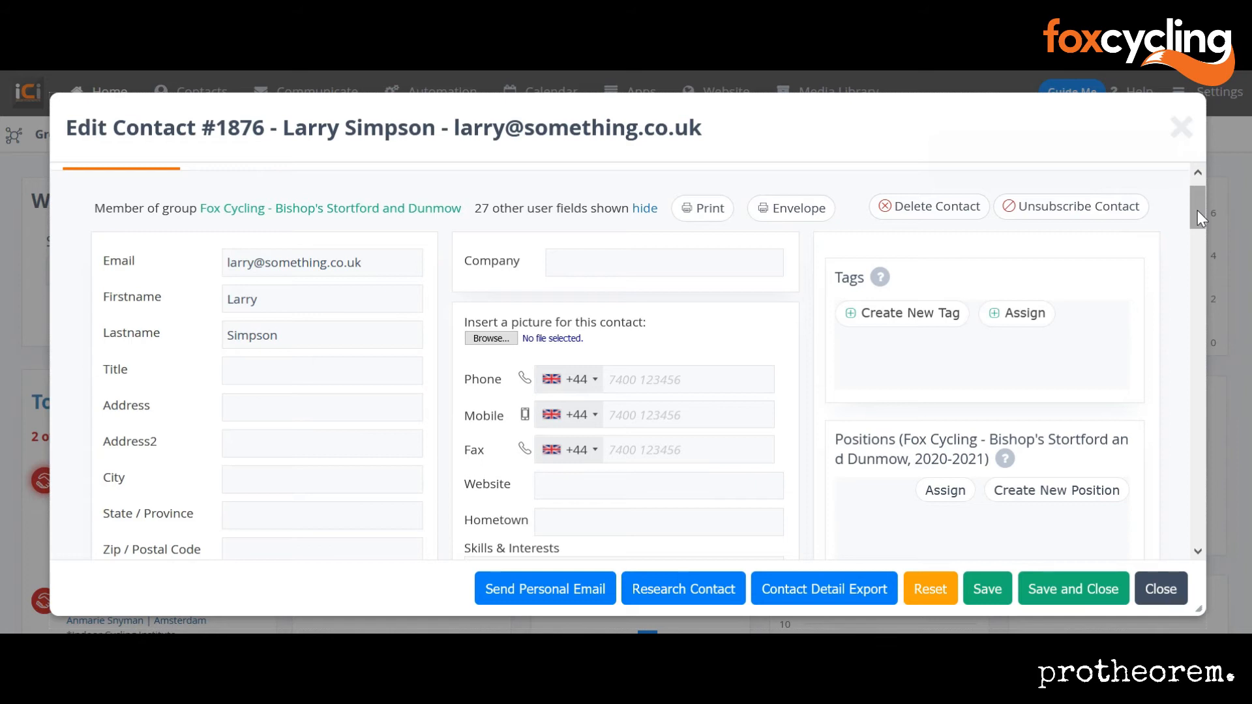
# Step: Fill in the contact's mobile number, then move down to the Age of child 1 field
pyautogui.moveTo(1201, 218); pyautogui.dragTo(1201, 219)
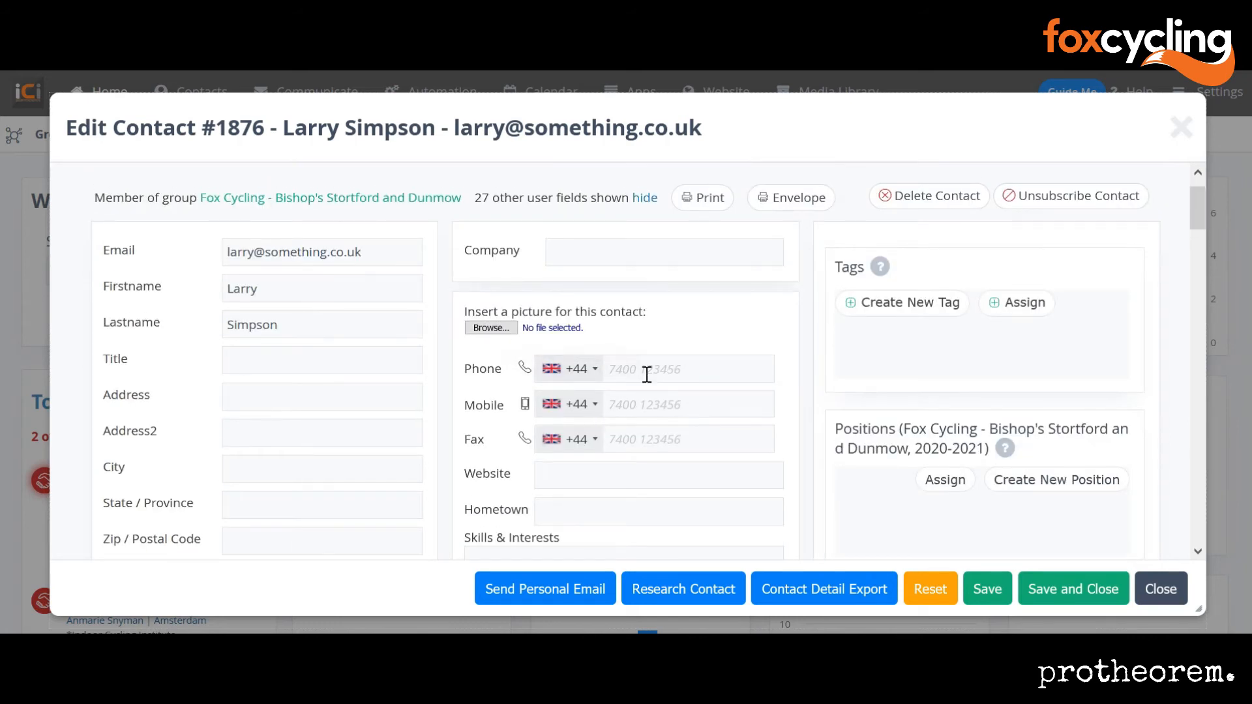
pyautogui.click(655, 400)
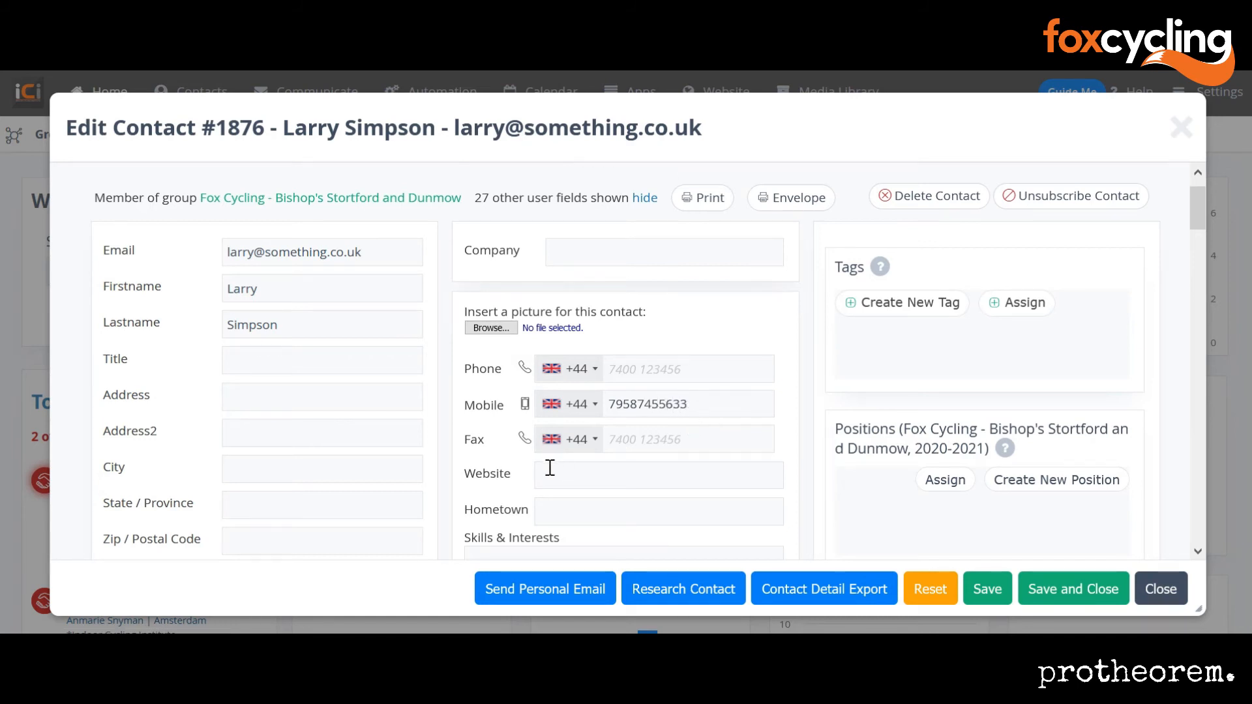
pyautogui.moveTo(1197, 215); pyautogui.dragTo(1203, 285)
pyautogui.click(315, 234)
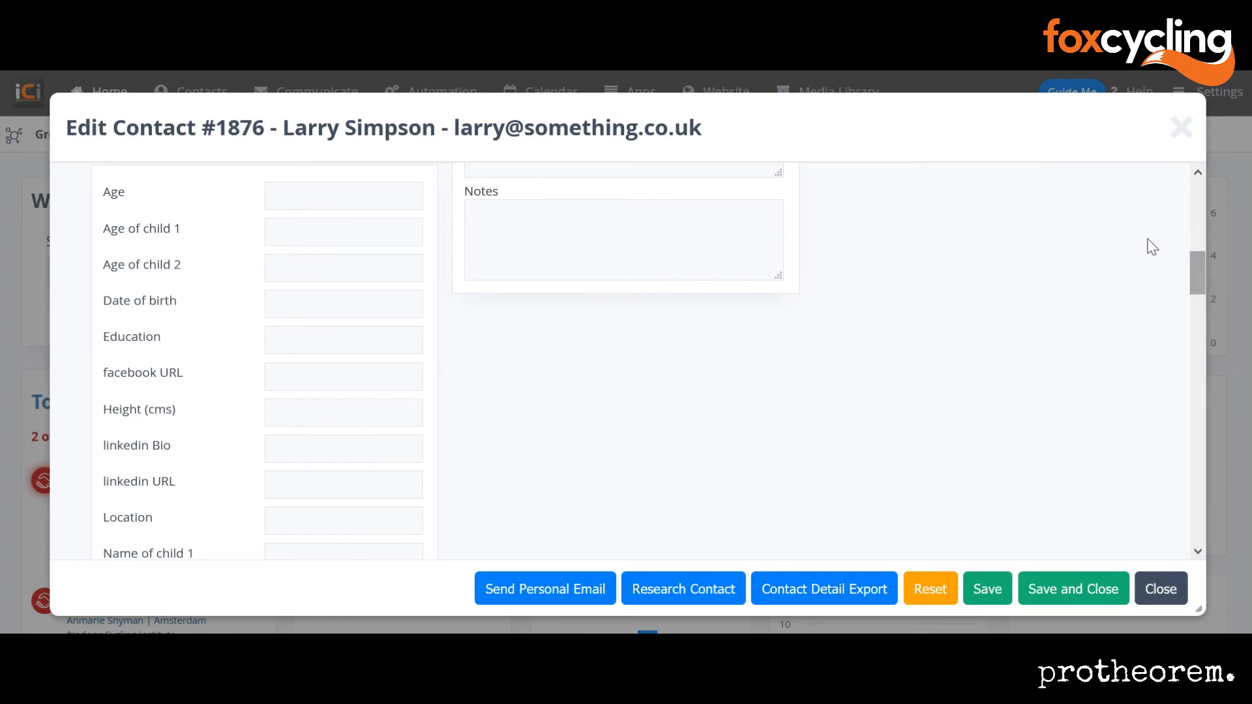
pyautogui.click(1197, 271)
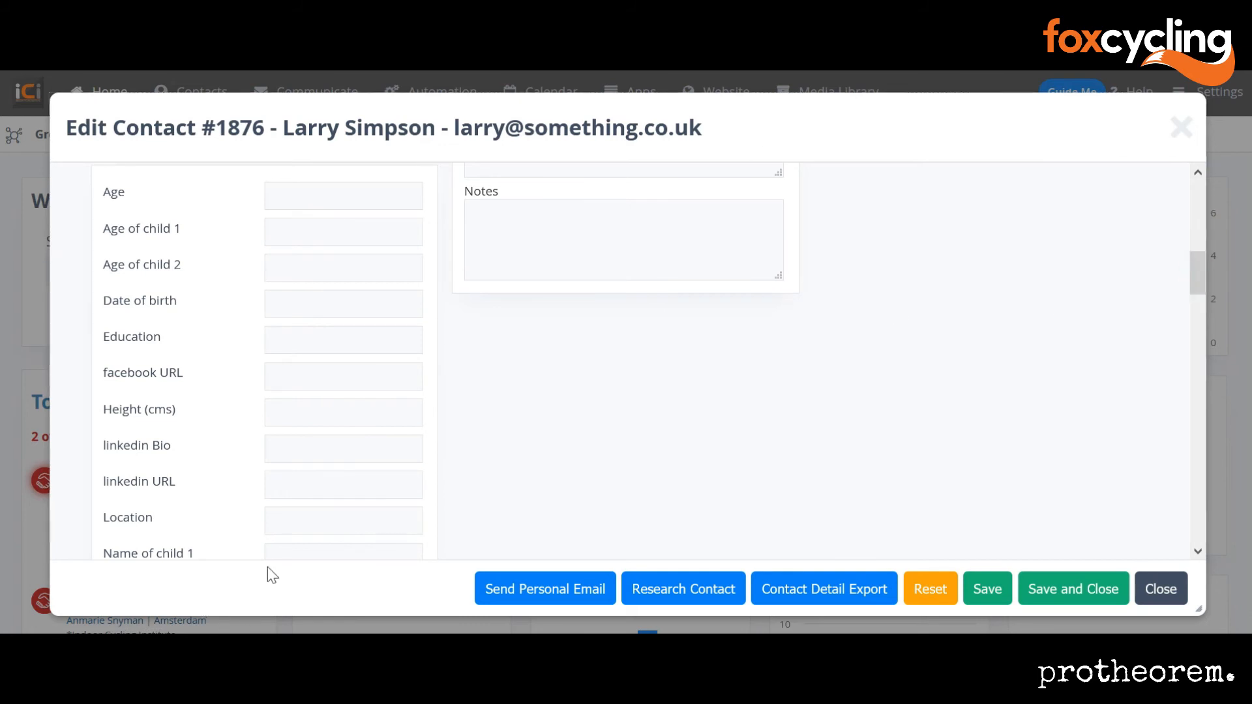
# Step: Enter the first child's name and set Age of child 1 to 4
pyautogui.click(288, 553)
pyautogui.write('Humphrey')
pyautogui.click(274, 228)
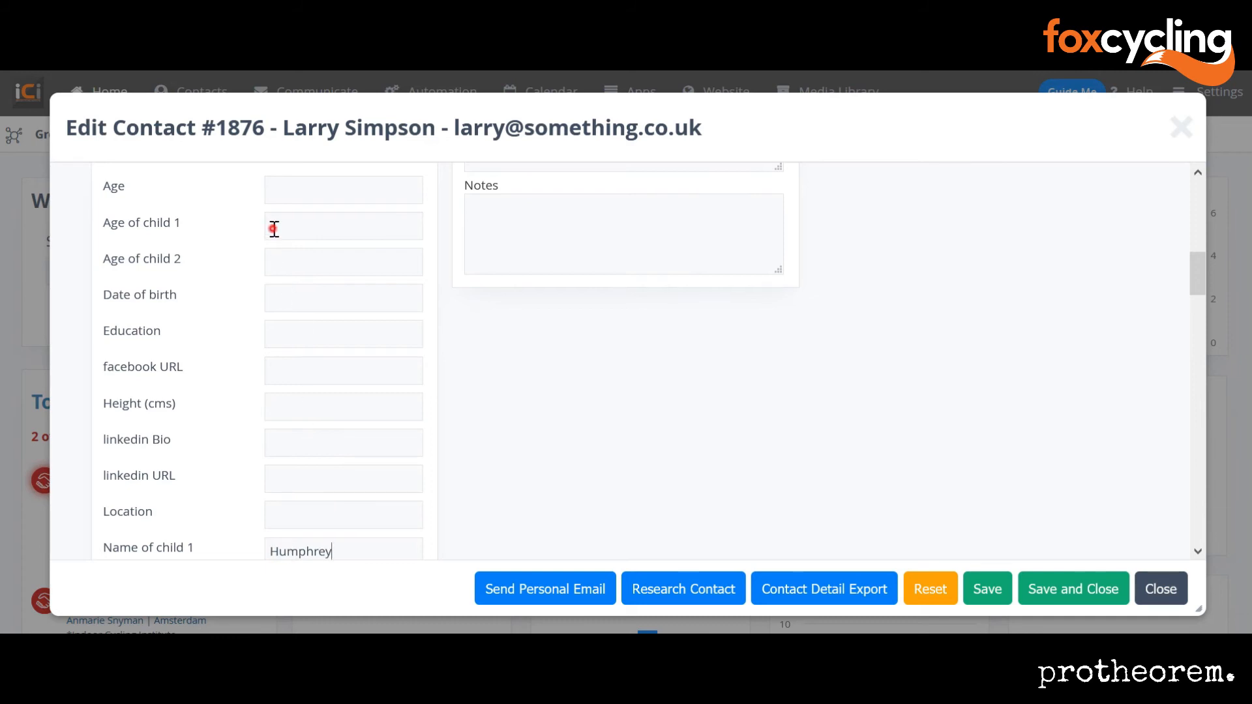
pyautogui.write('4')
pyautogui.moveTo(1202, 270); pyautogui.dragTo(1205, 295)
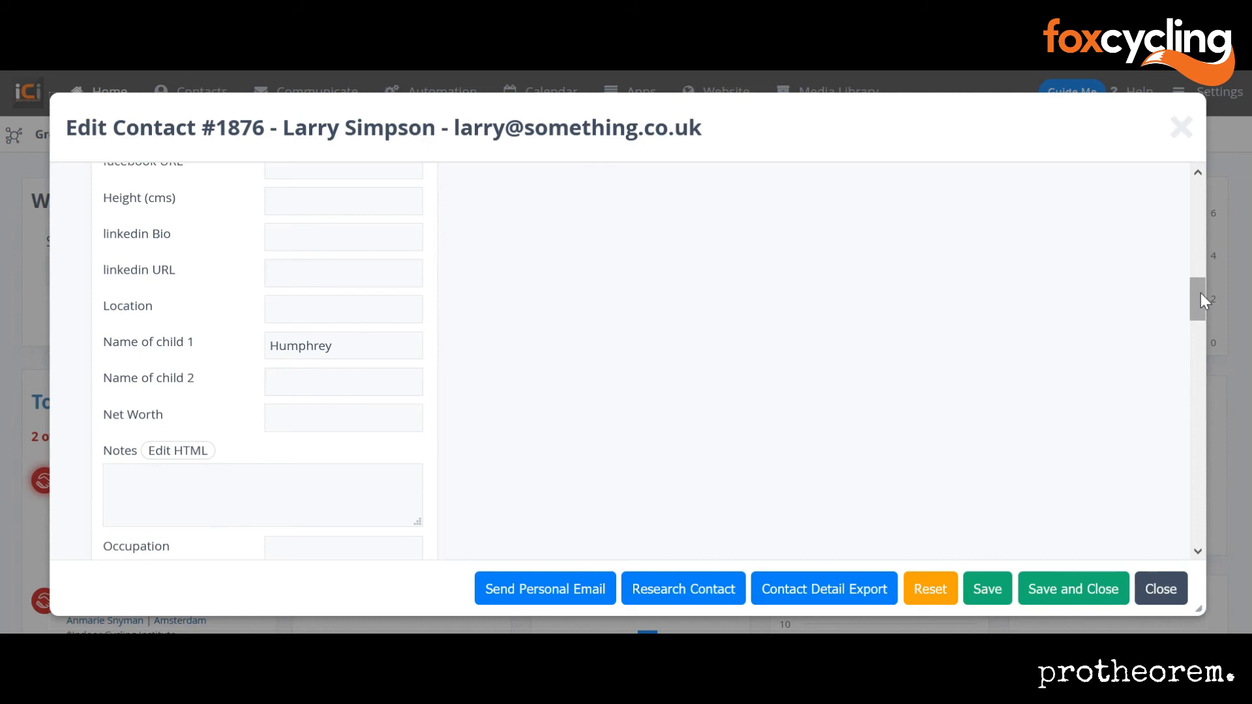
# Step: Tick Bike and Cyclekids under the contact's Customer type
pyautogui.moveTo(1204, 300); pyautogui.dragTo(1216, 458)
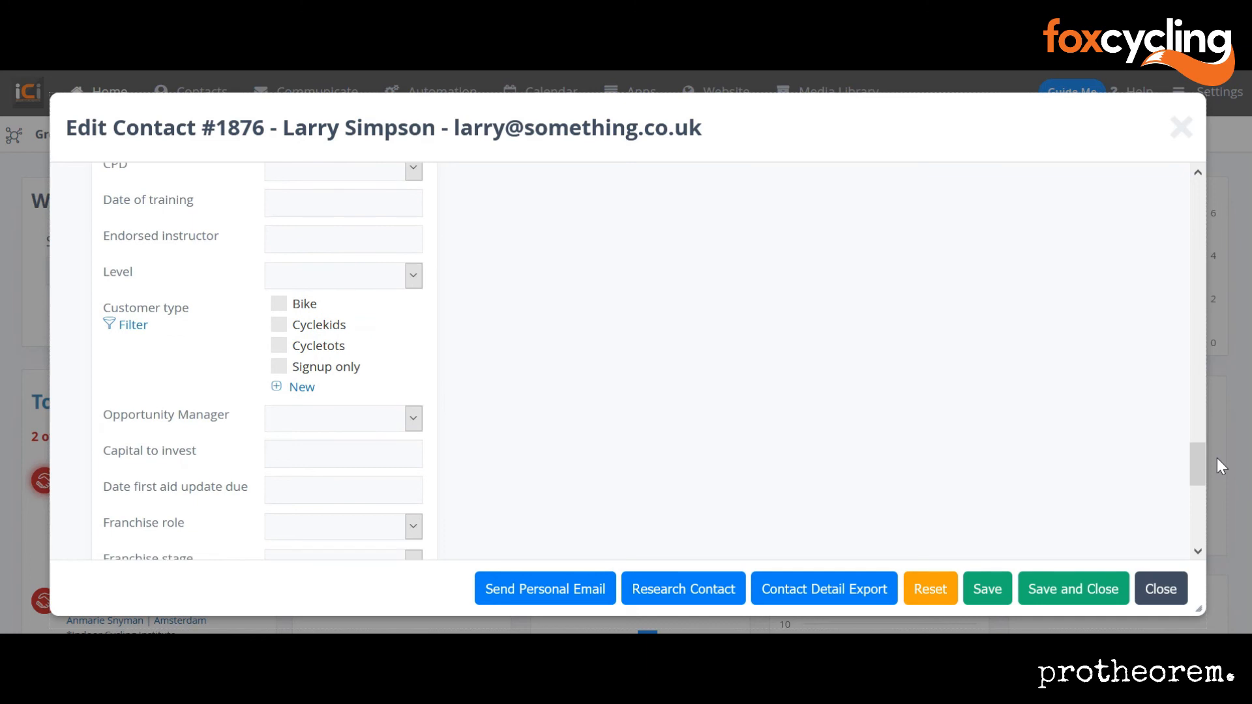
pyautogui.click(279, 305)
pyautogui.click(279, 325)
pyautogui.scroll(15, 1182, 265)
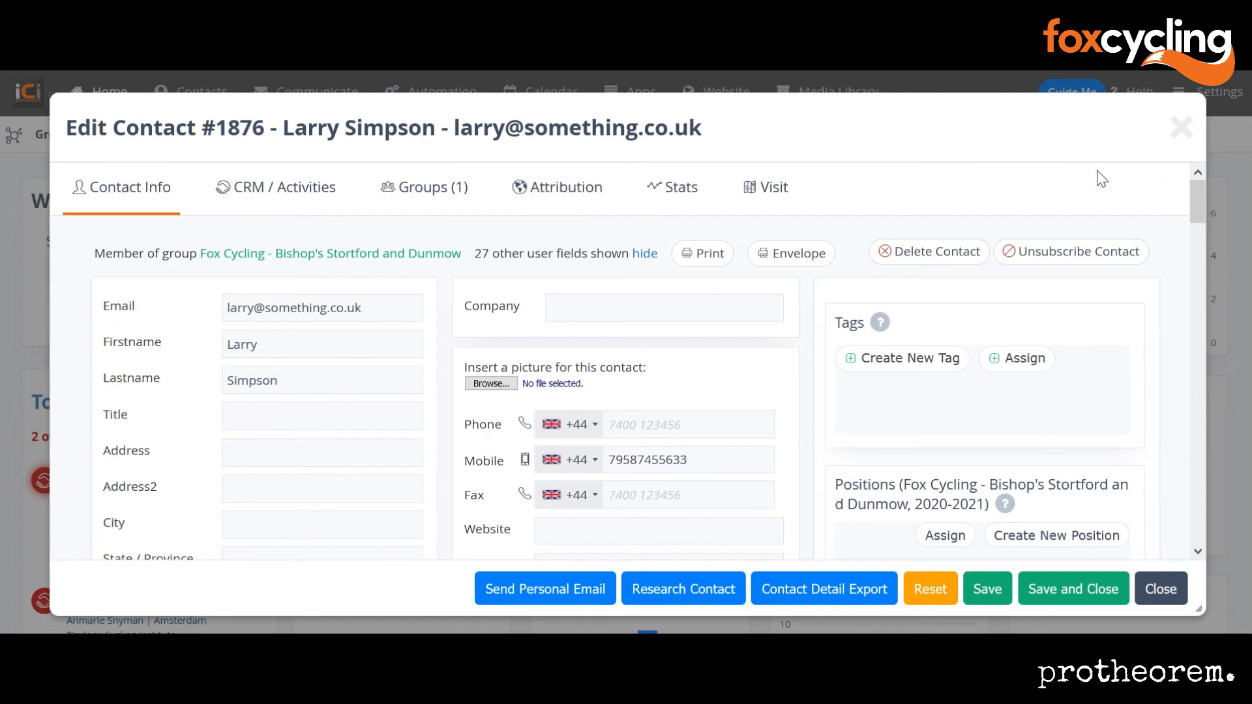
# Step: In Groups, add Fox Cycling - all parents while keeping Bishop's Stortford and Dunmow, then save
pyautogui.click(421, 189)
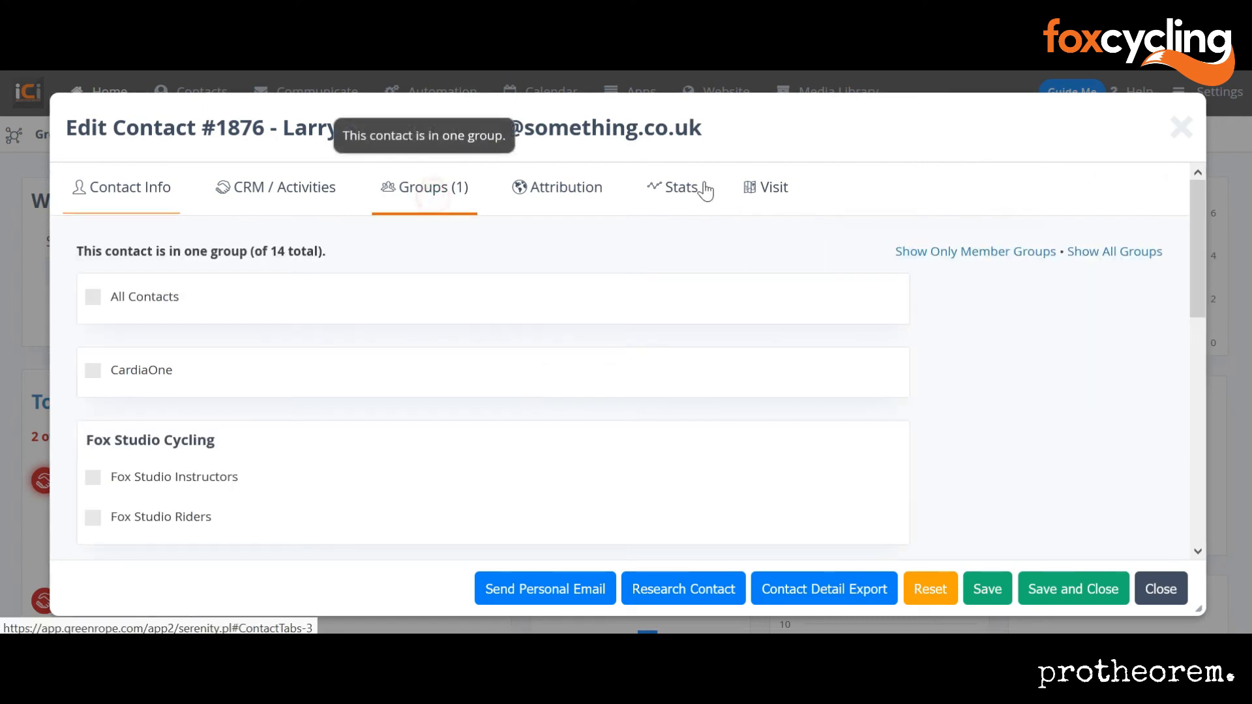
pyautogui.click(1194, 213)
pyautogui.moveTo(1194, 214); pyautogui.dragTo(1194, 438)
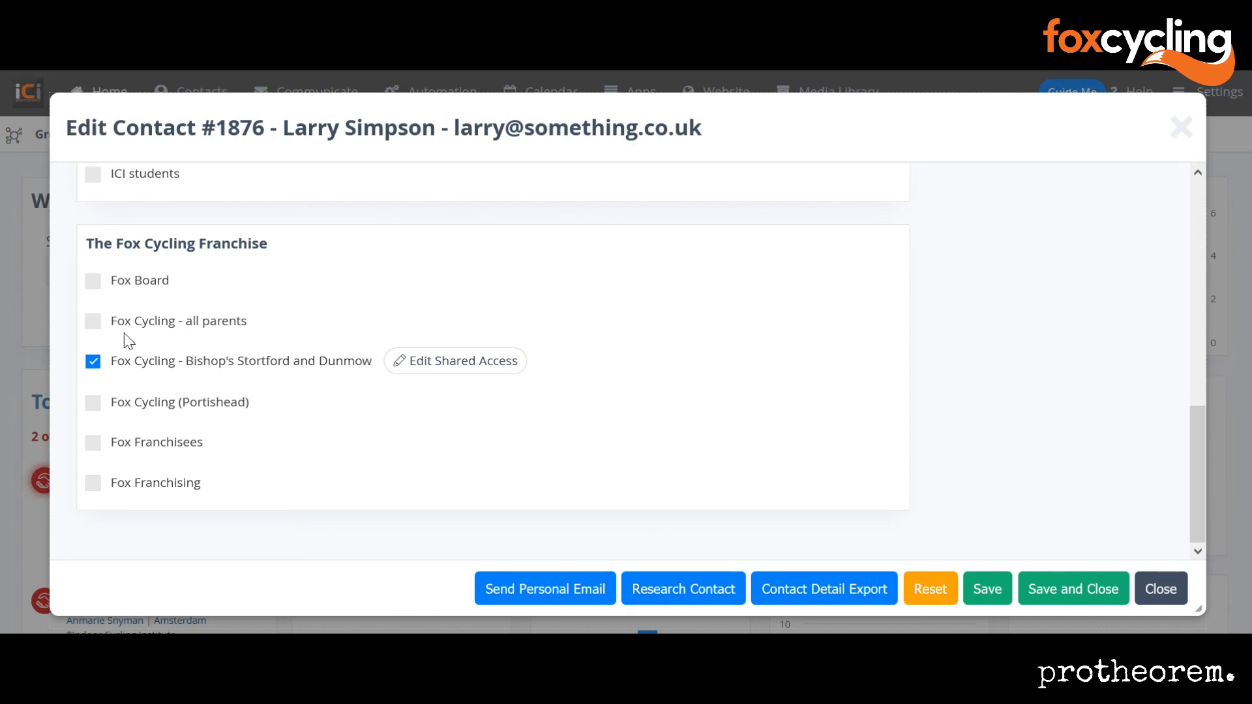
pyautogui.click(93, 365)
pyautogui.click(92, 364)
pyautogui.click(92, 364)
pyautogui.click(92, 322)
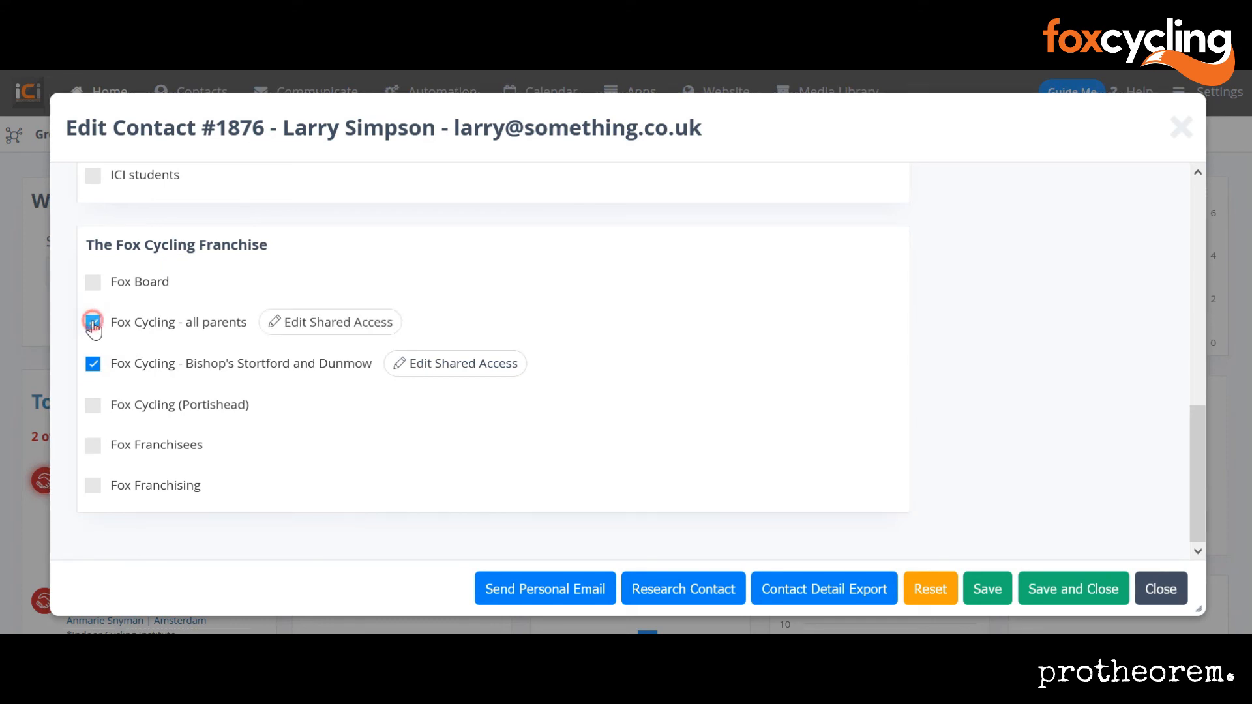
pyautogui.moveTo(1202, 456); pyautogui.dragTo(1173, 228)
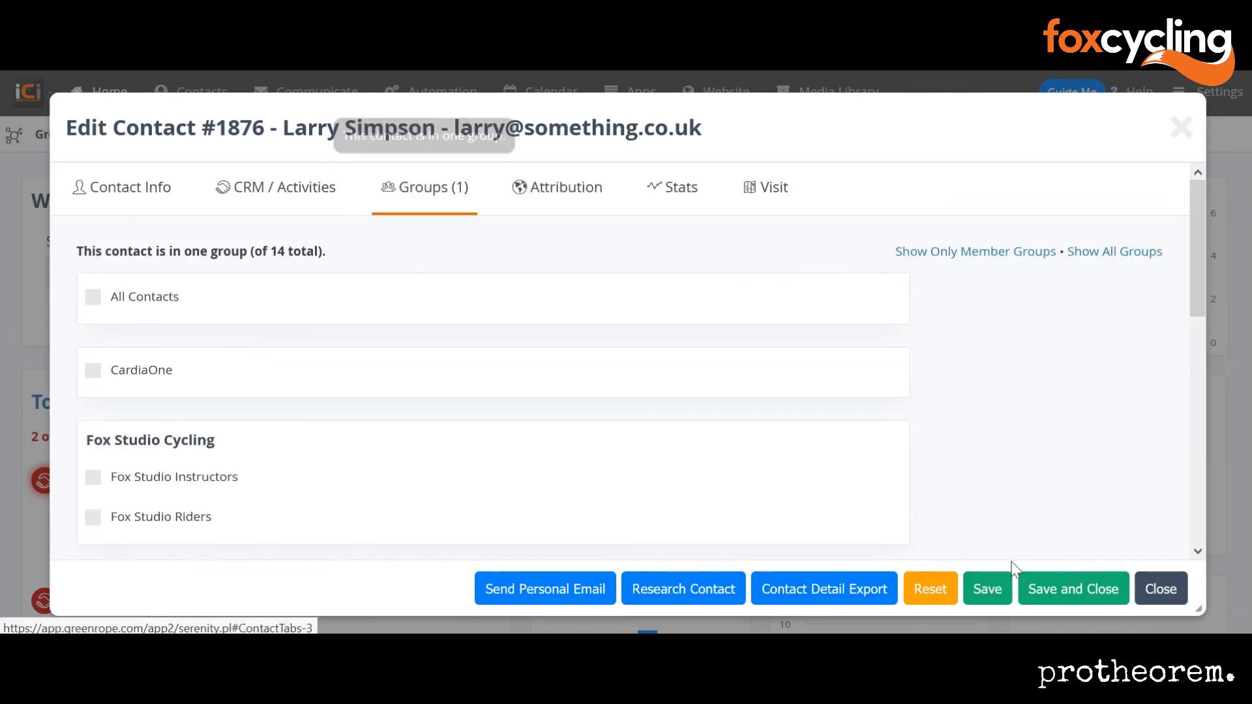
pyautogui.click(992, 589)
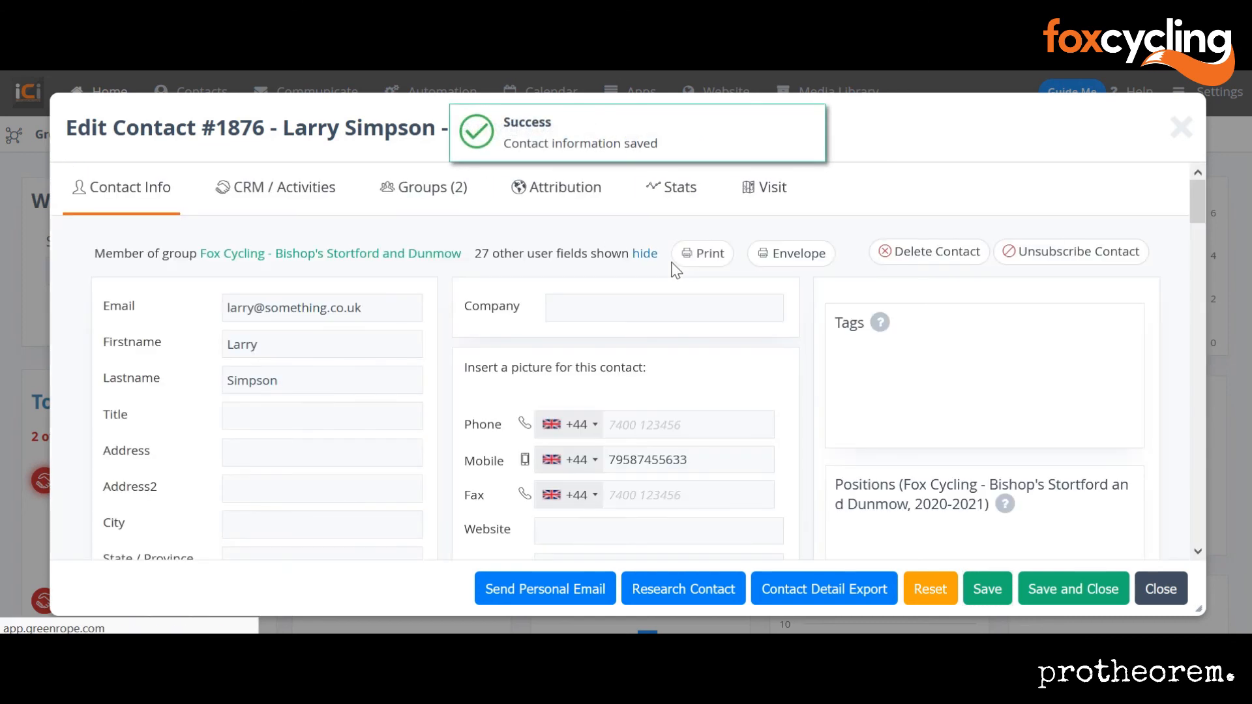
pyautogui.moveTo(1199, 207); pyautogui.dragTo(1203, 302)
pyautogui.scroll(-5, 1168, 330)
pyautogui.scroll(15, 1168, 330)
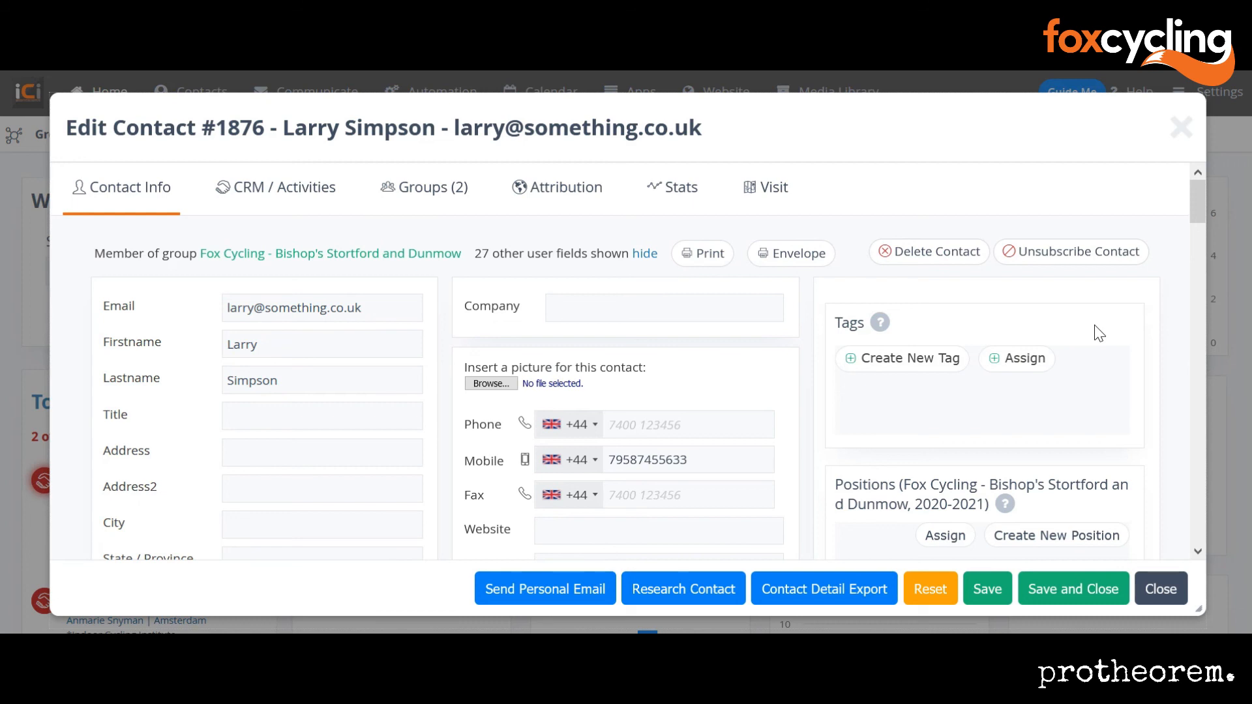
# Step: Assign the tag 'CT free: CT free sesh list' to the contact and save it
pyautogui.click(1029, 360)
pyautogui.click(1029, 360)
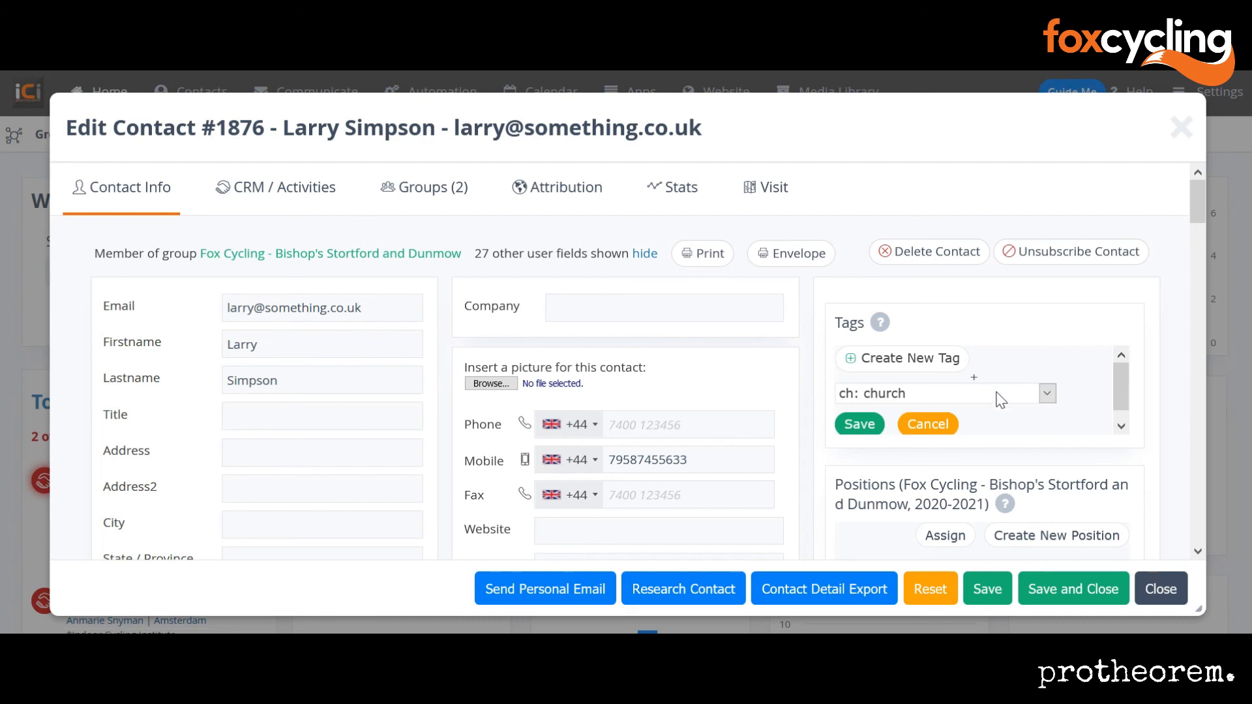
pyautogui.click(996, 392)
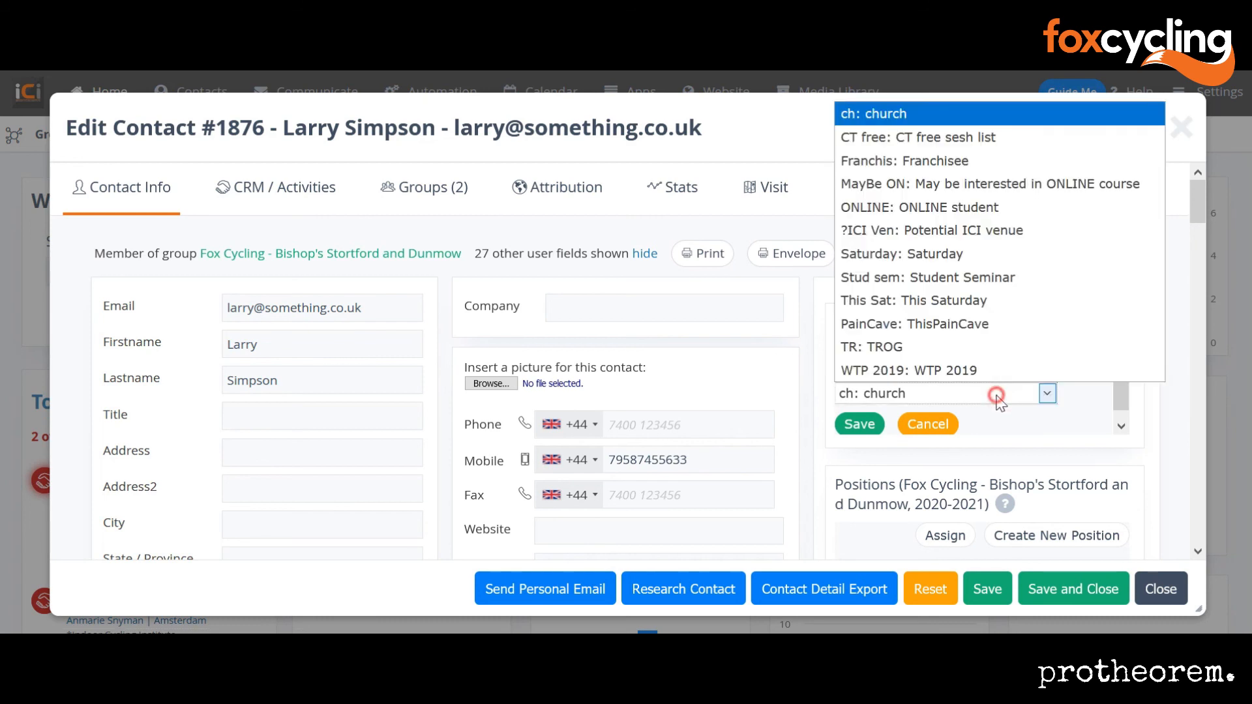
pyautogui.click(997, 393)
pyautogui.click(997, 397)
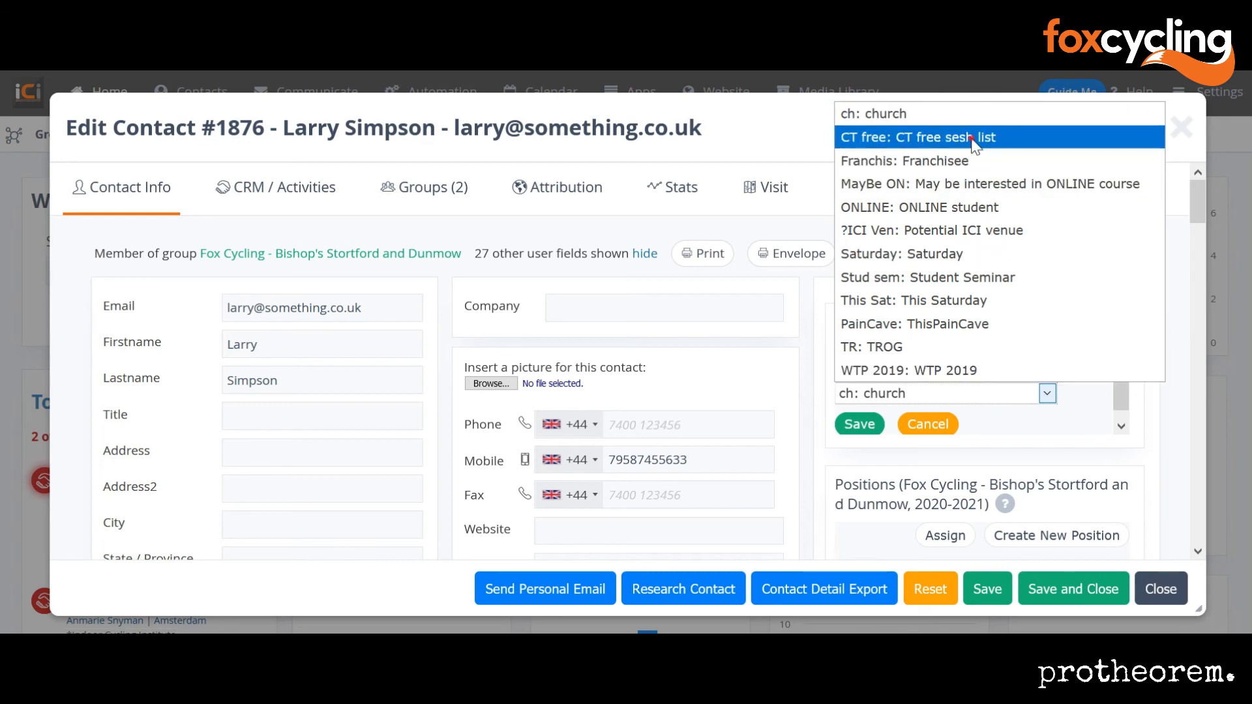
pyautogui.click(972, 137)
pyautogui.click(858, 428)
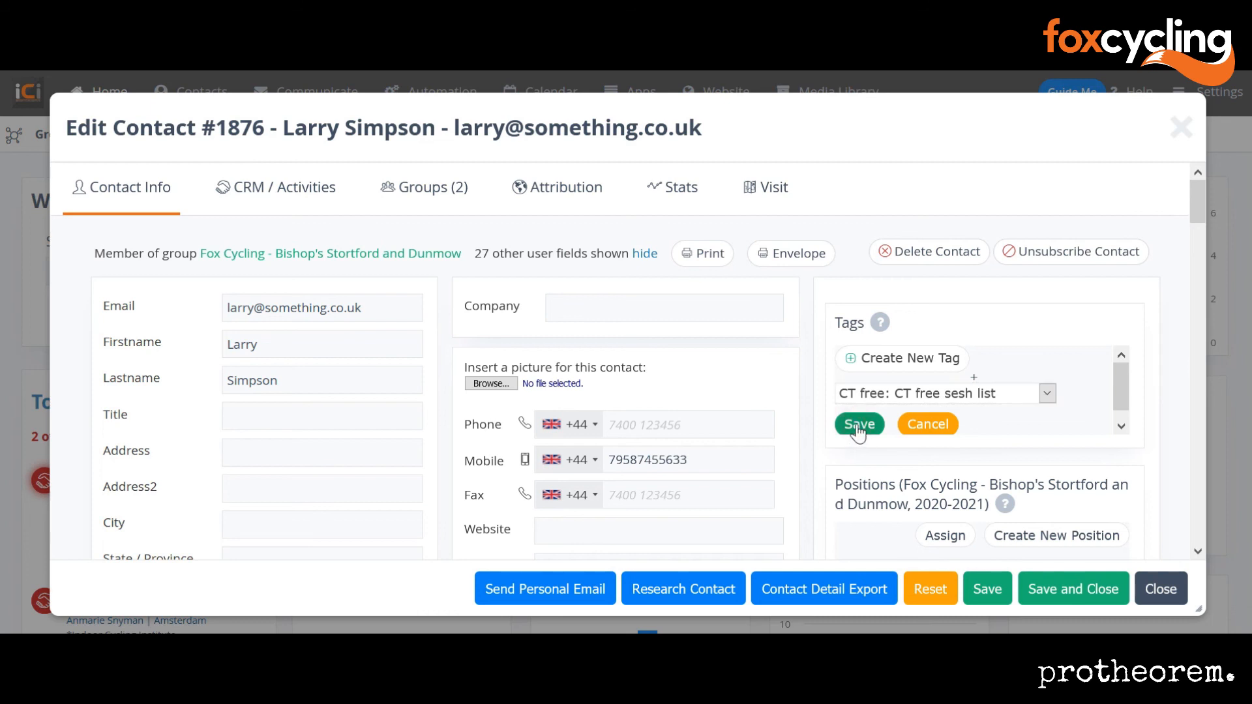